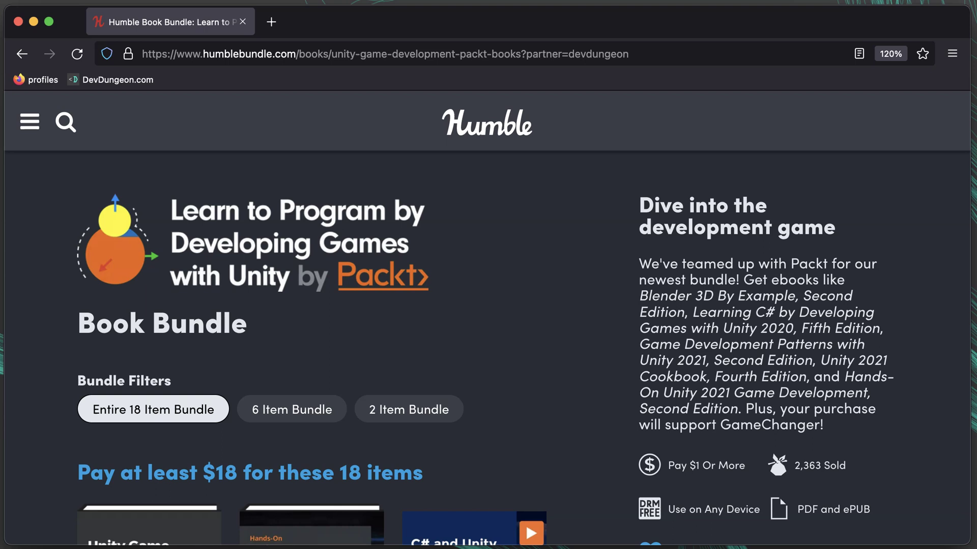
pyautogui.click(416, 413)
pyautogui.scroll(-5, 607, 420)
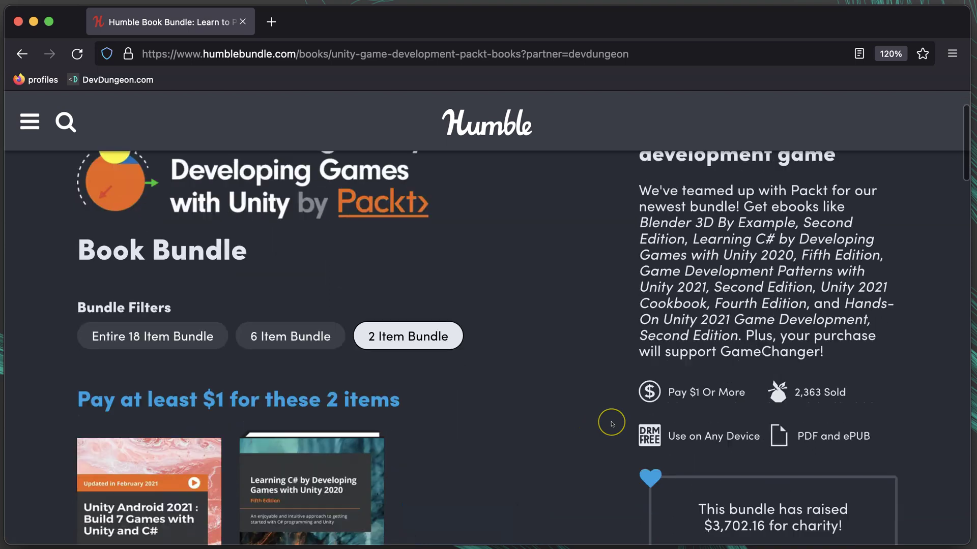
pyautogui.scroll(-2, 382, 375)
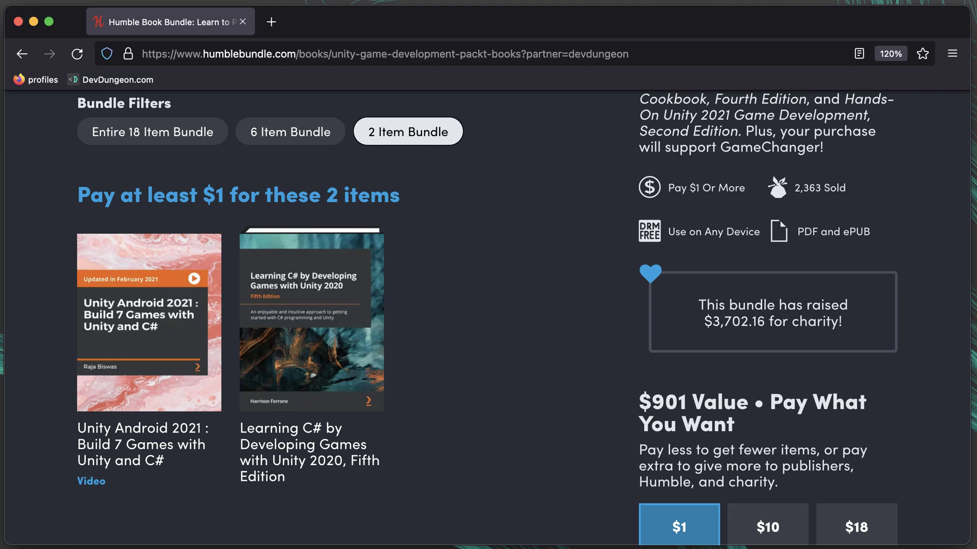
# Switch the Unity book bundle to the '6 Item Bundle' tier.
pyautogui.click(298, 135)
pyautogui.scroll(-5, 564, 245)
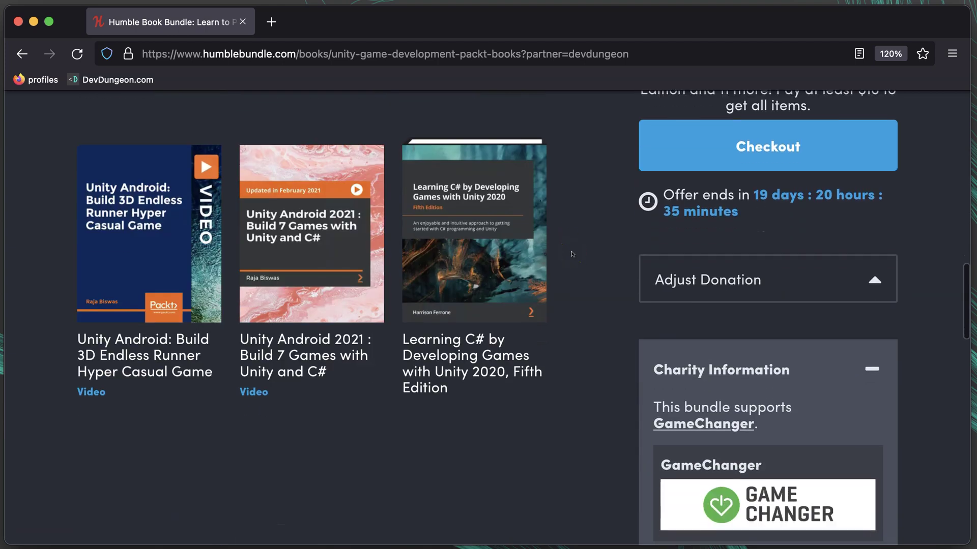
pyautogui.scroll(2, 572, 252)
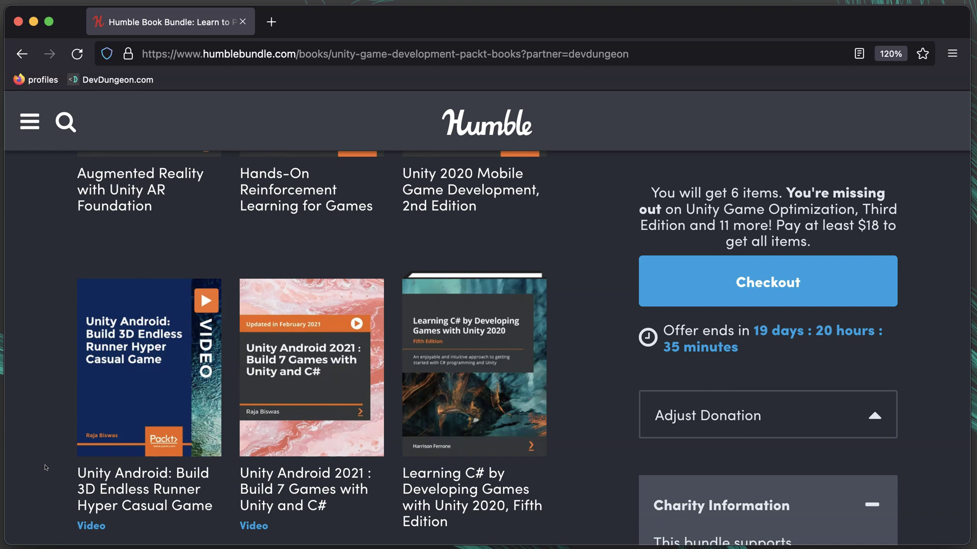
pyautogui.scroll(3, 39, 236)
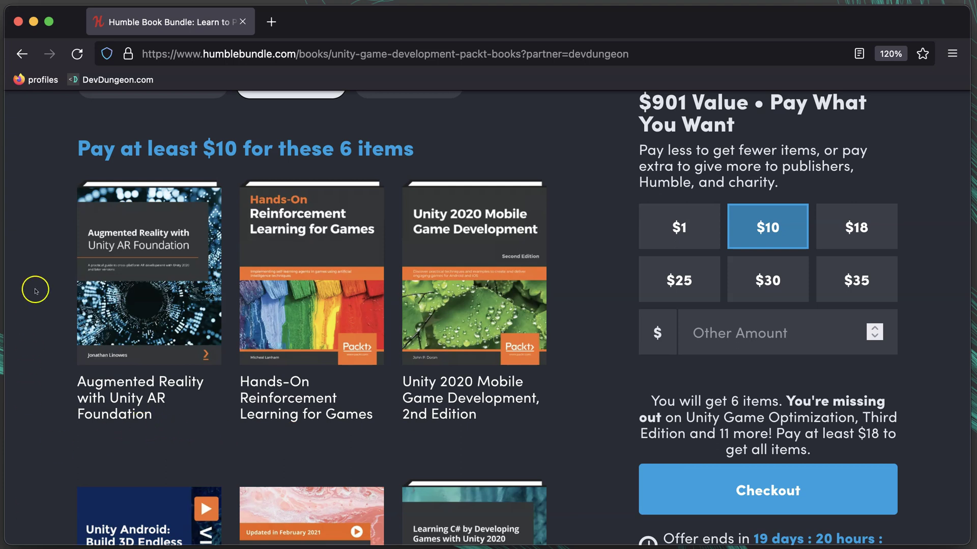
pyautogui.scroll(3, 34, 289)
# Show the 'Entire 18 Item Bundle' of Unity books at $18.
pyautogui.click(134, 219)
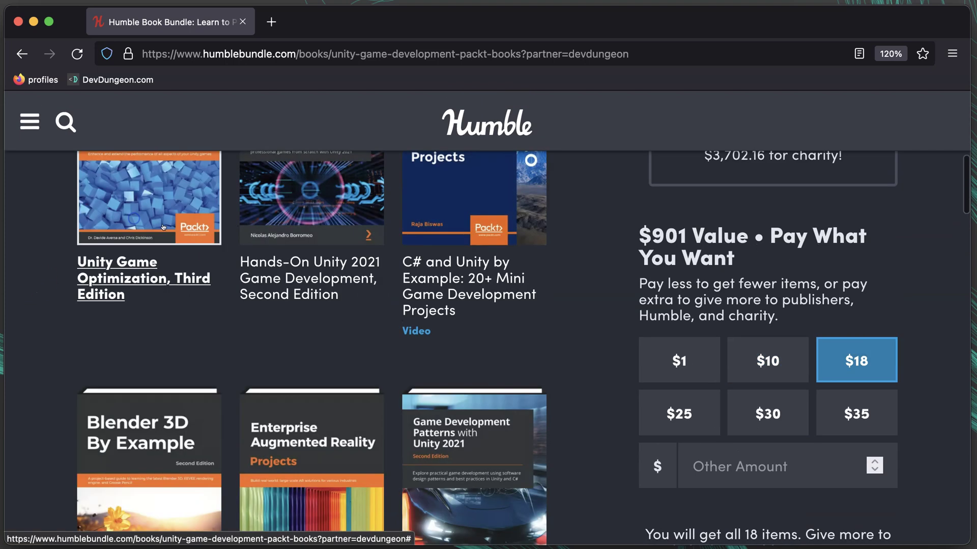
pyautogui.scroll(-5, 462, 363)
pyautogui.scroll(-2, 463, 367)
pyautogui.scroll(-2, 463, 367)
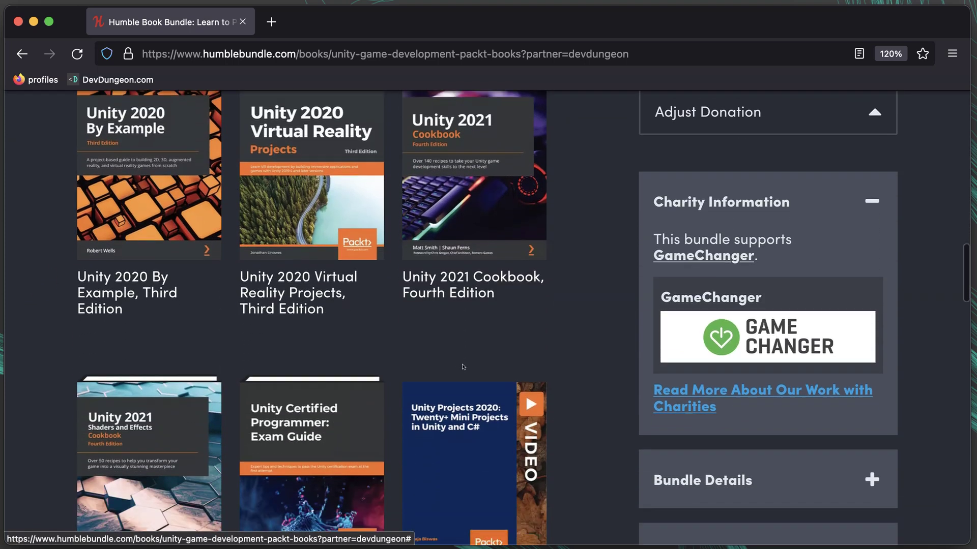
pyautogui.scroll(-2, 463, 367)
pyautogui.scroll(-2, 463, 368)
pyautogui.scroll(-3, 461, 367)
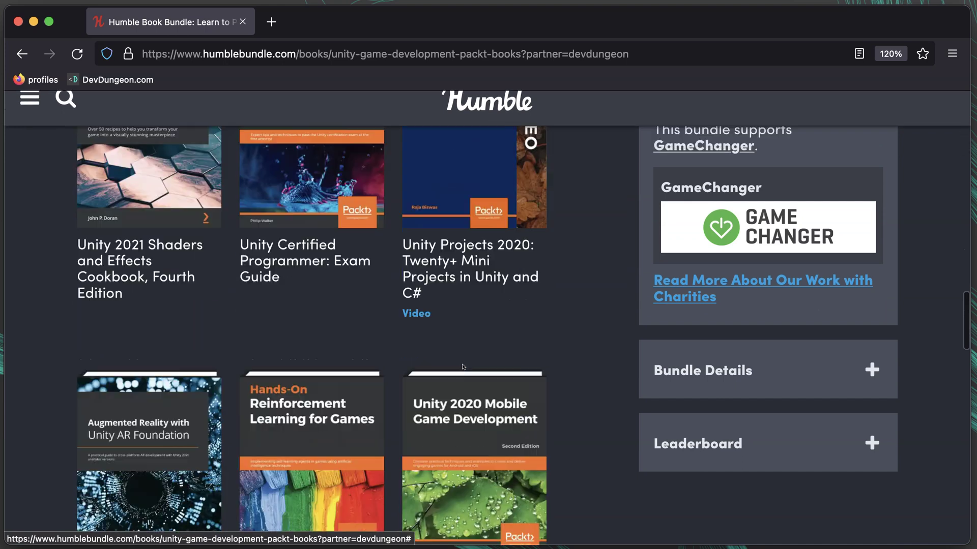
pyautogui.scroll(-1, 462, 364)
pyautogui.scroll(2, 461, 364)
pyautogui.scroll(1, 463, 367)
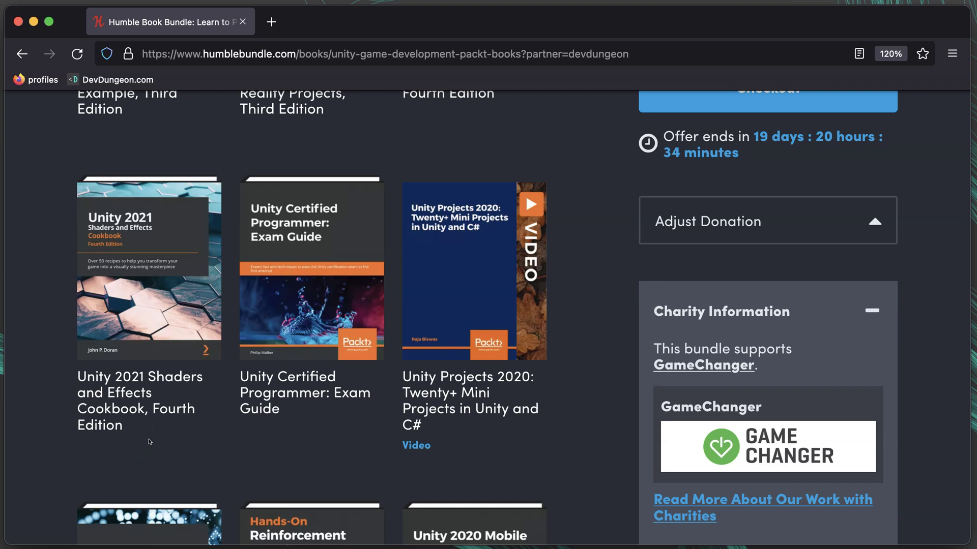
pyautogui.scroll(2, 149, 441)
pyautogui.scroll(5, 159, 430)
pyautogui.scroll(-1, 160, 430)
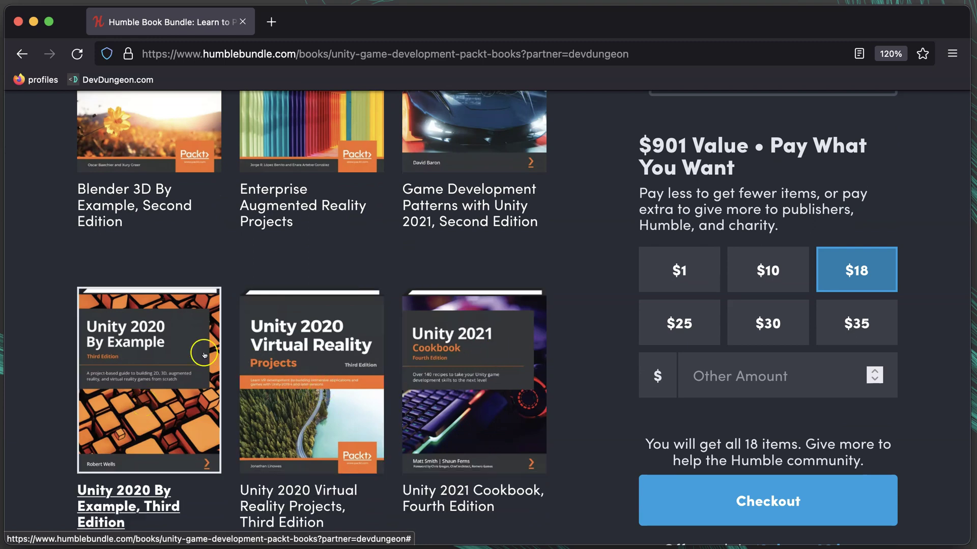
pyautogui.scroll(2, 233, 336)
pyautogui.scroll(2, 233, 336)
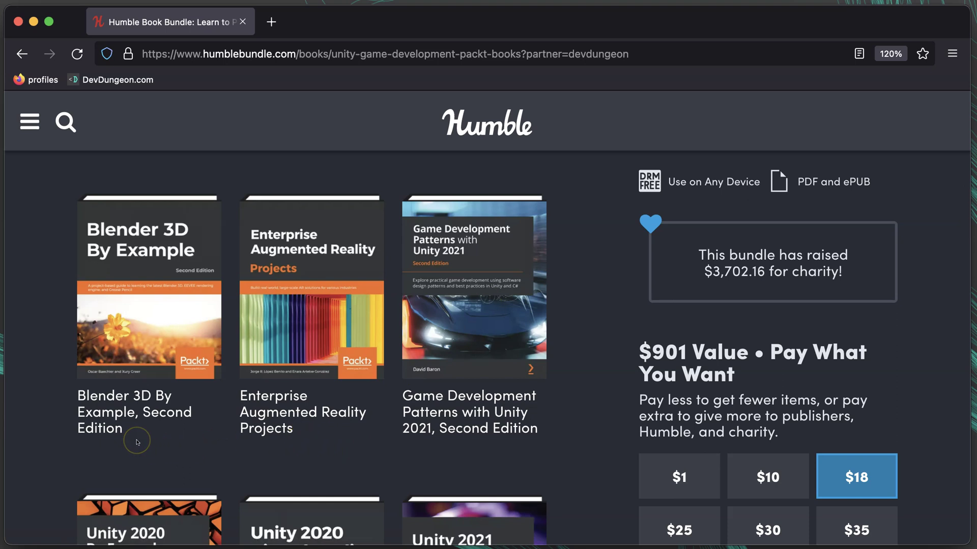
pyautogui.scroll(5, 137, 442)
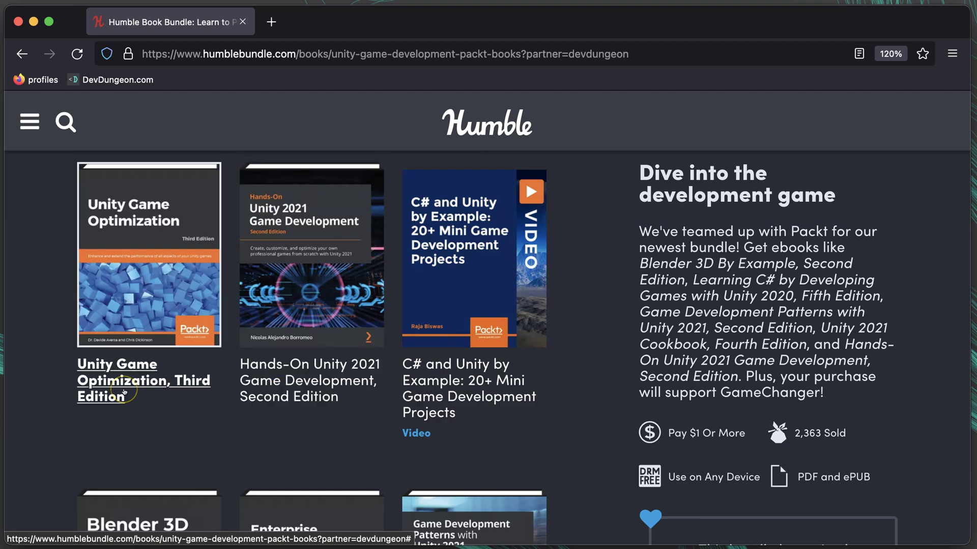
pyautogui.scroll(3, 144, 379)
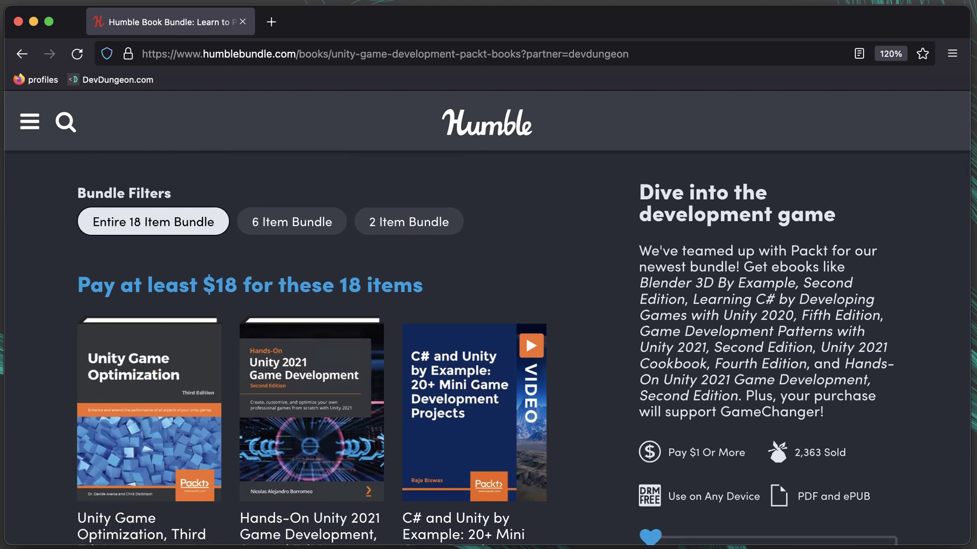
pyautogui.scroll(3, 616, 414)
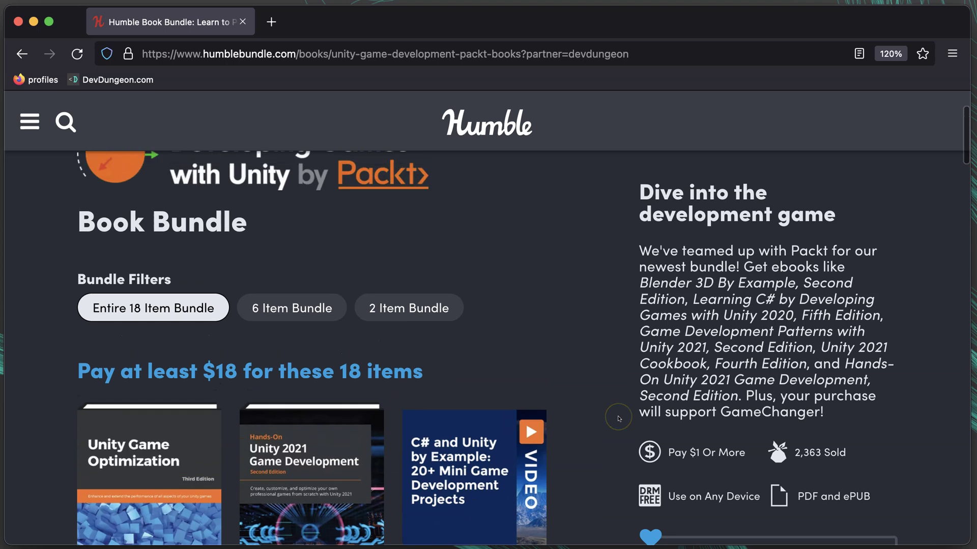
pyautogui.scroll(-2, 618, 419)
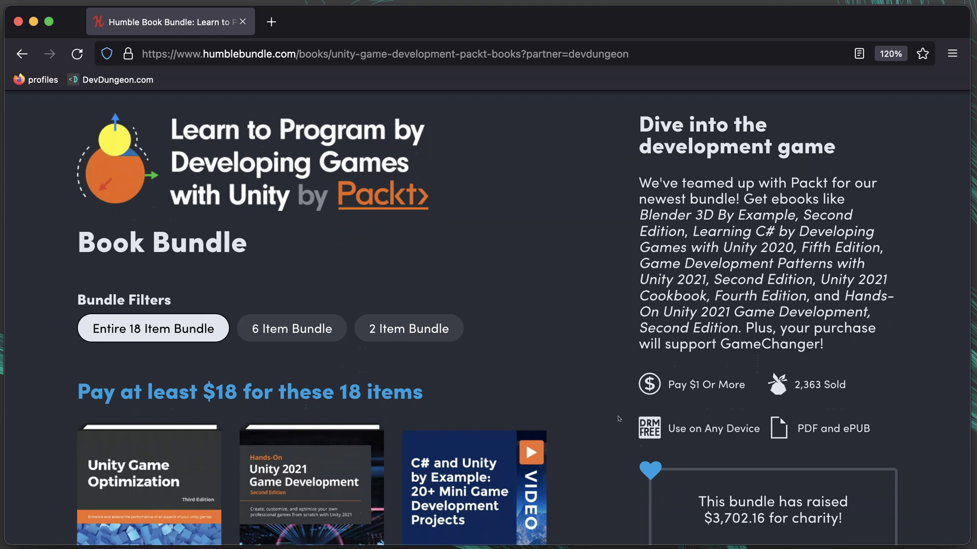
pyautogui.scroll(-5, 618, 418)
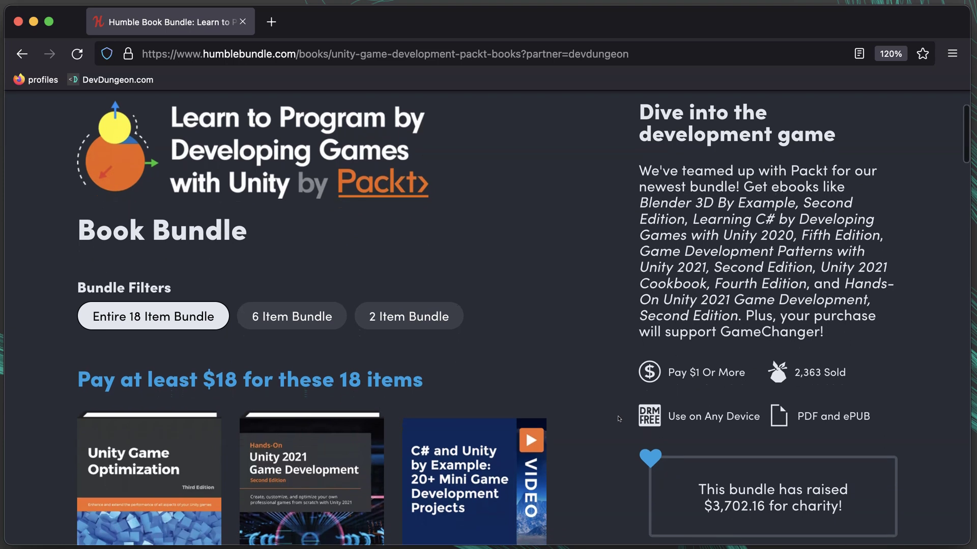
pyautogui.scroll(-1, 618, 418)
pyautogui.scroll(-2, 620, 416)
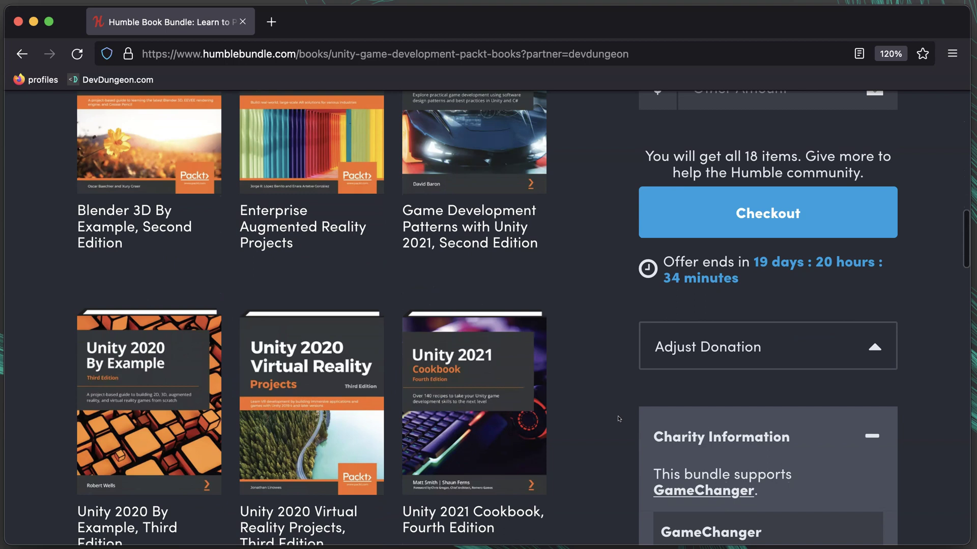
pyautogui.scroll(-1, 621, 415)
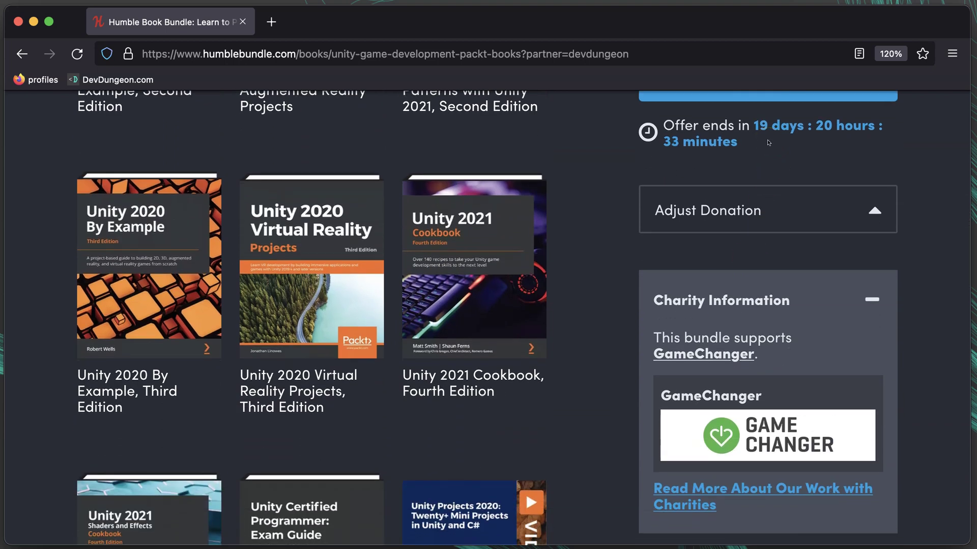
# Select the Unity bundle page's full URL in the address bar with Cmd+L.
pyautogui.press('super+l')
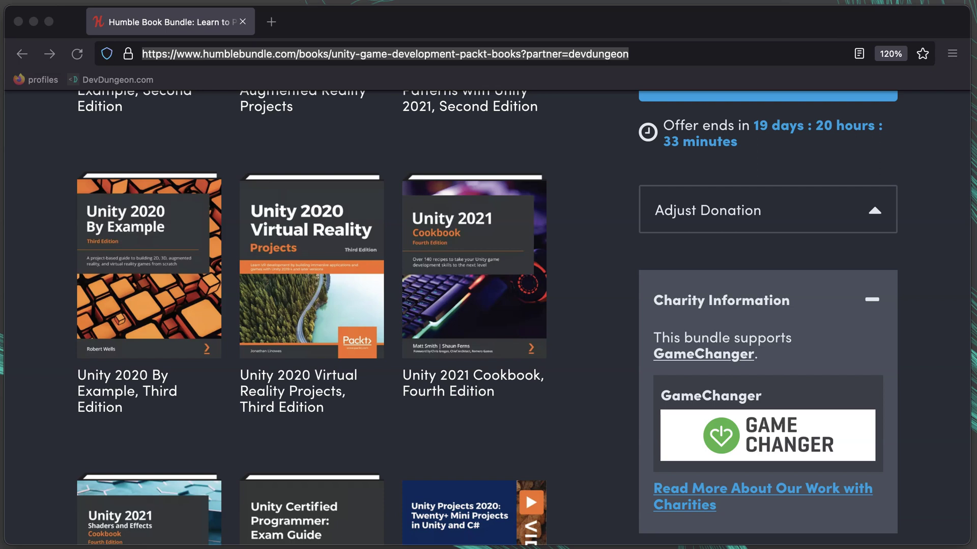
pyautogui.scroll(-3, 920, 364)
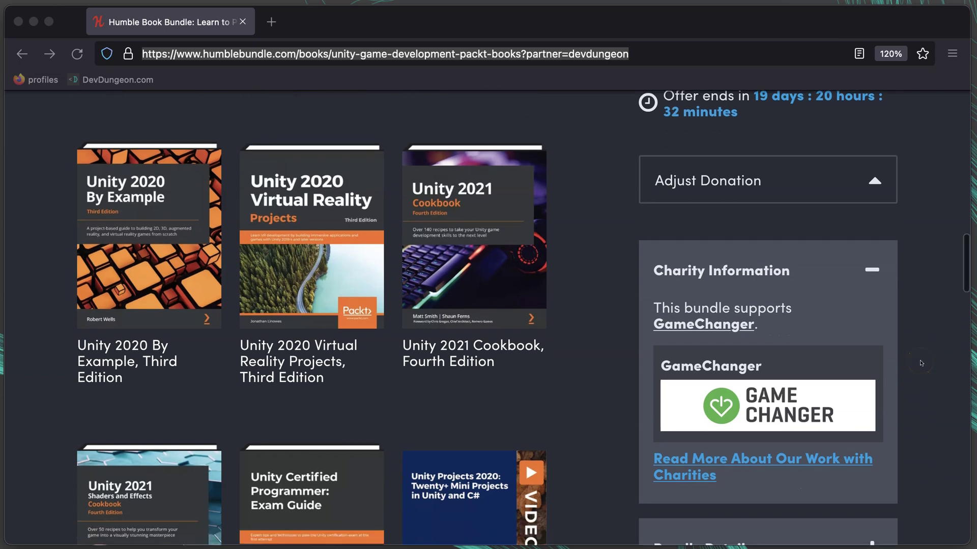
pyautogui.scroll(-2, 921, 363)
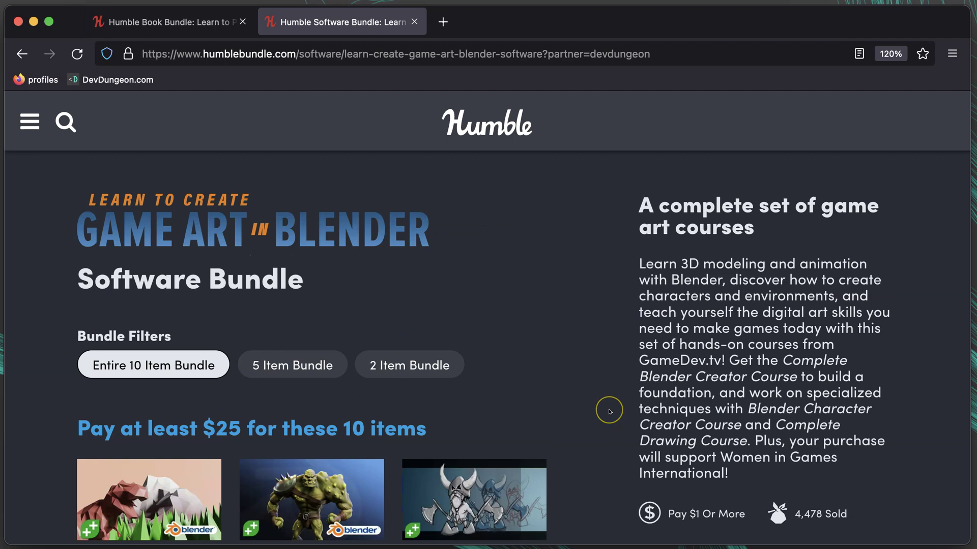
pyautogui.scroll(-1, 609, 412)
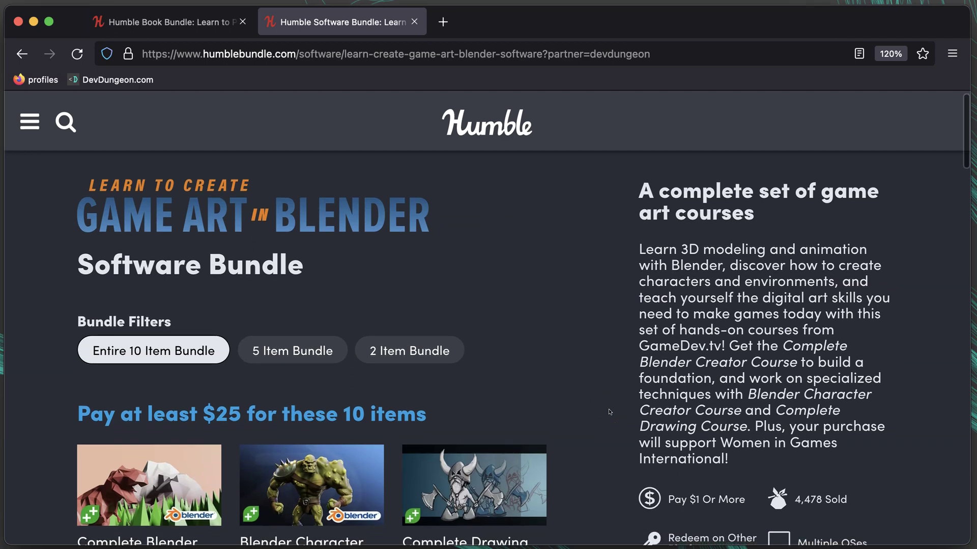
pyautogui.scroll(-5, 609, 412)
pyautogui.scroll(-1, 608, 412)
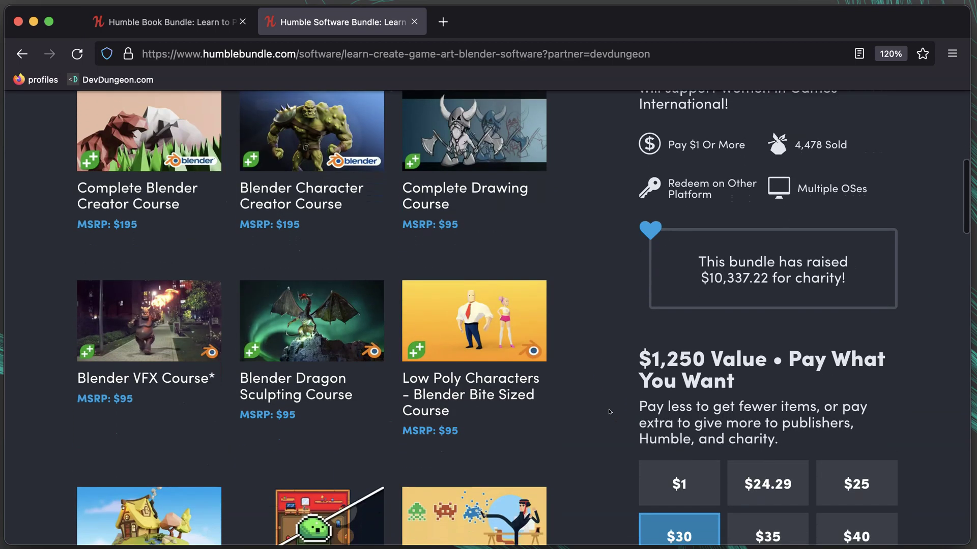
pyautogui.scroll(-2, 609, 412)
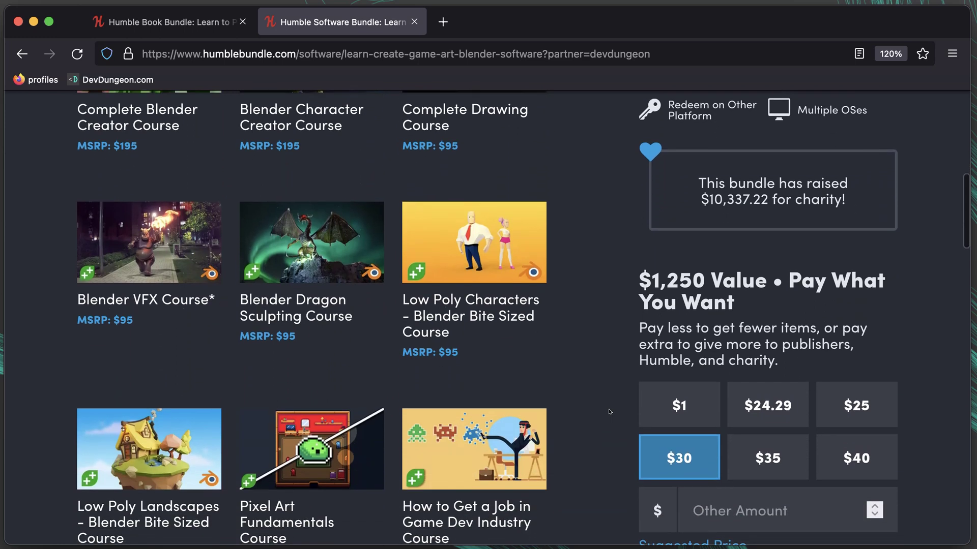